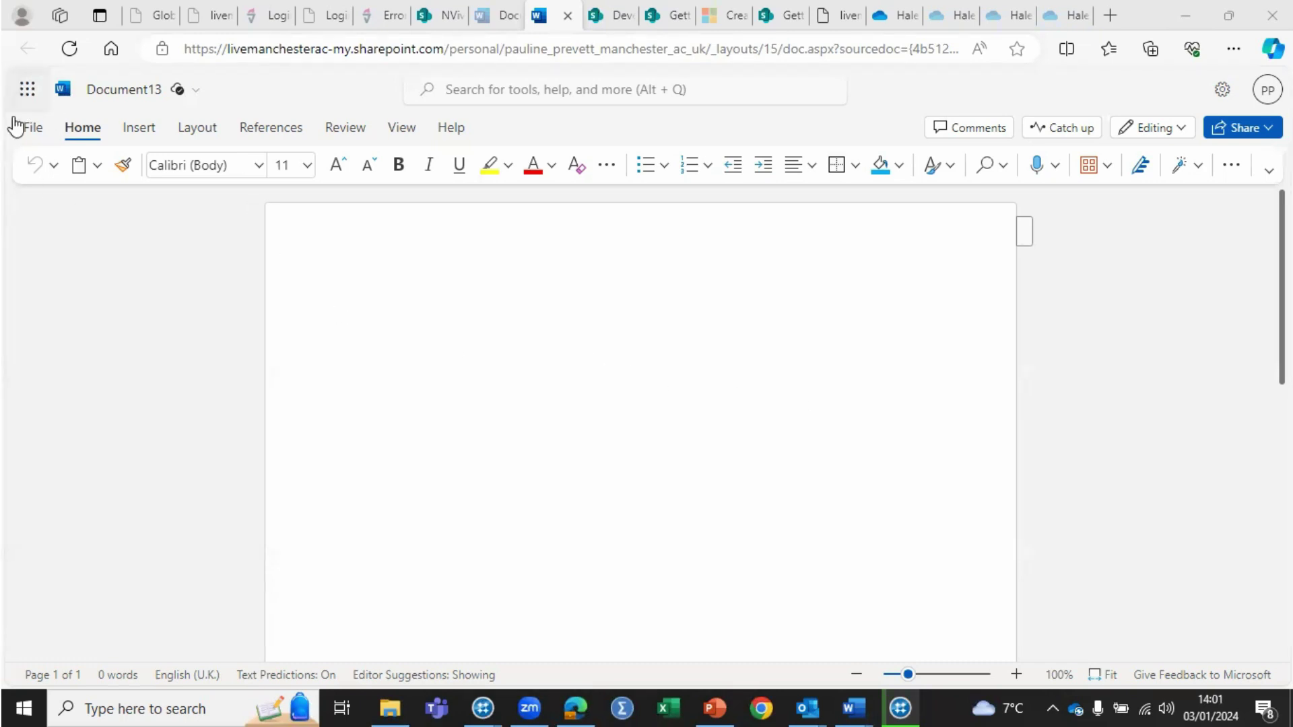
Step: From the SharePoint site, open Word through Microsoft 365 and create a new blank document
left_click(442, 18)
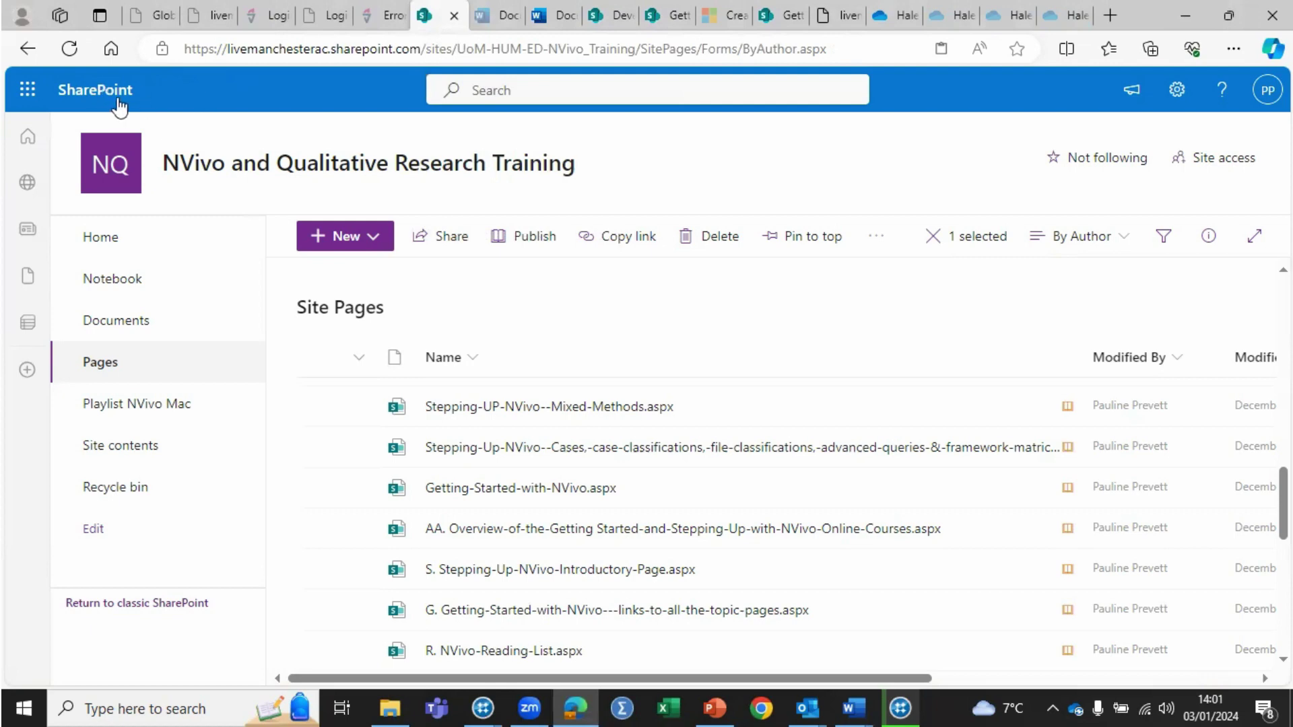
left_click(29, 91)
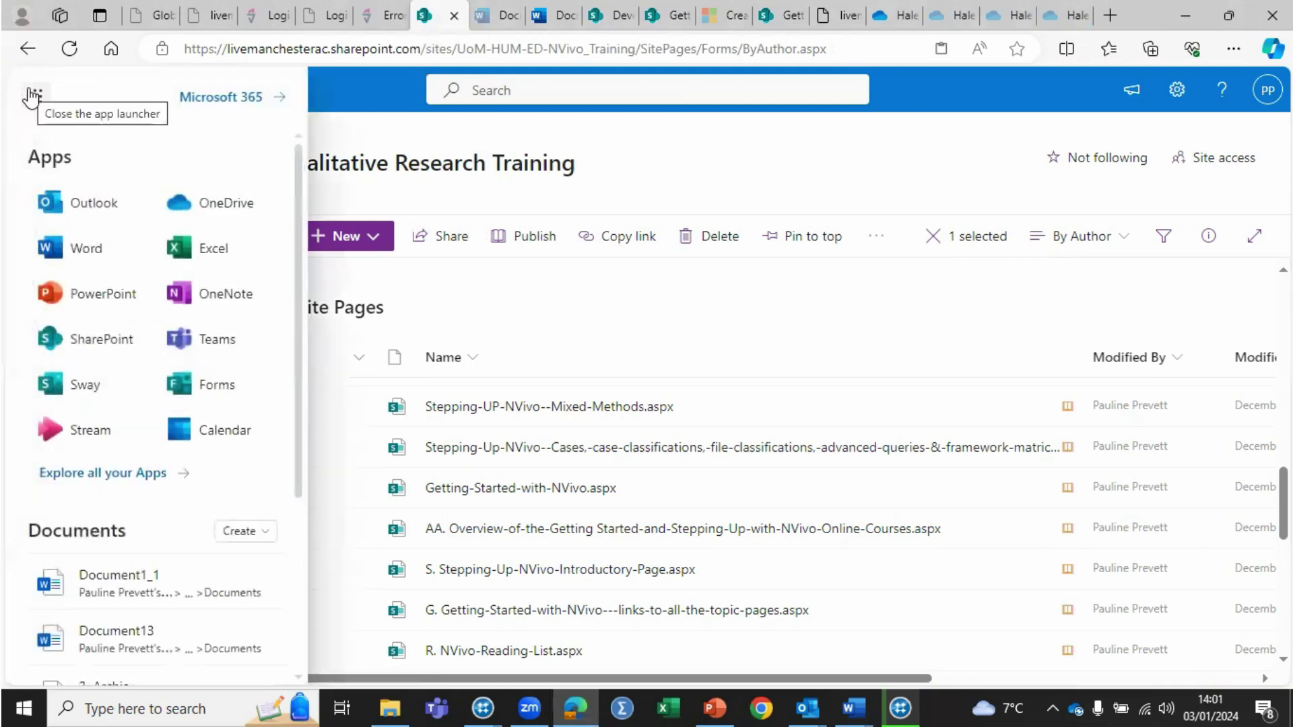
left_click(87, 250)
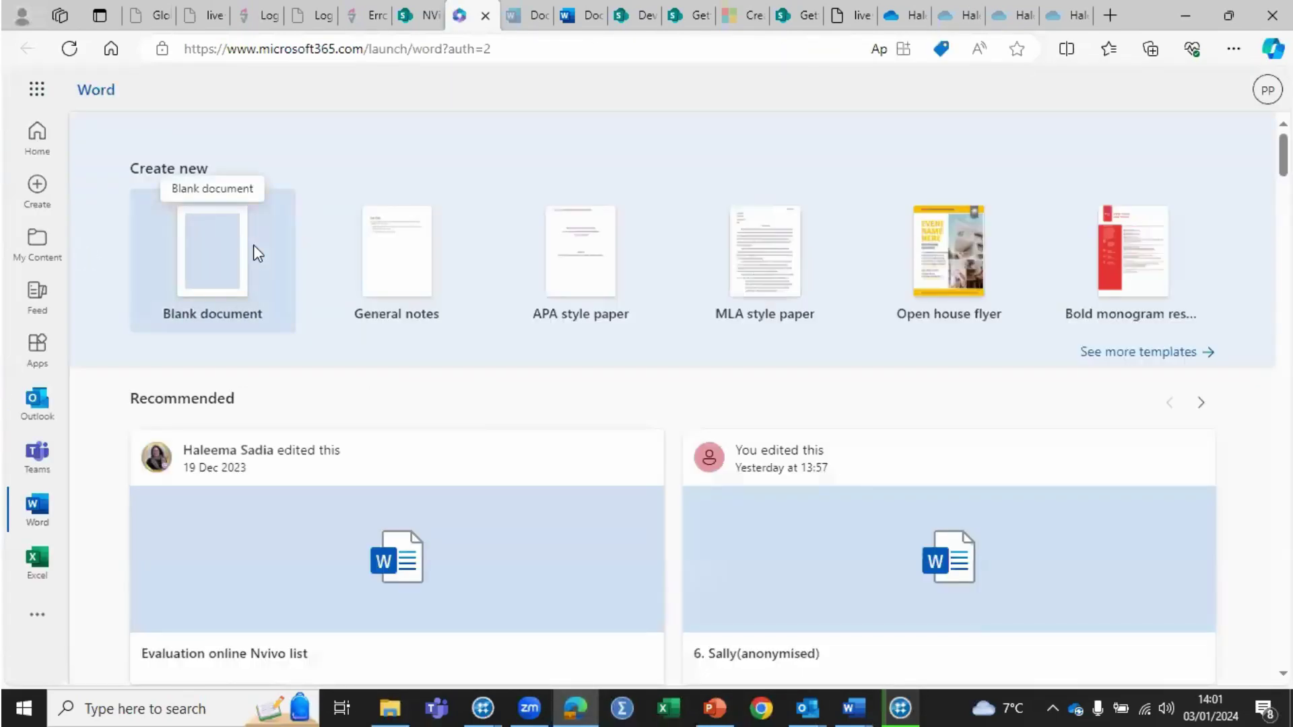
left_click(254, 253)
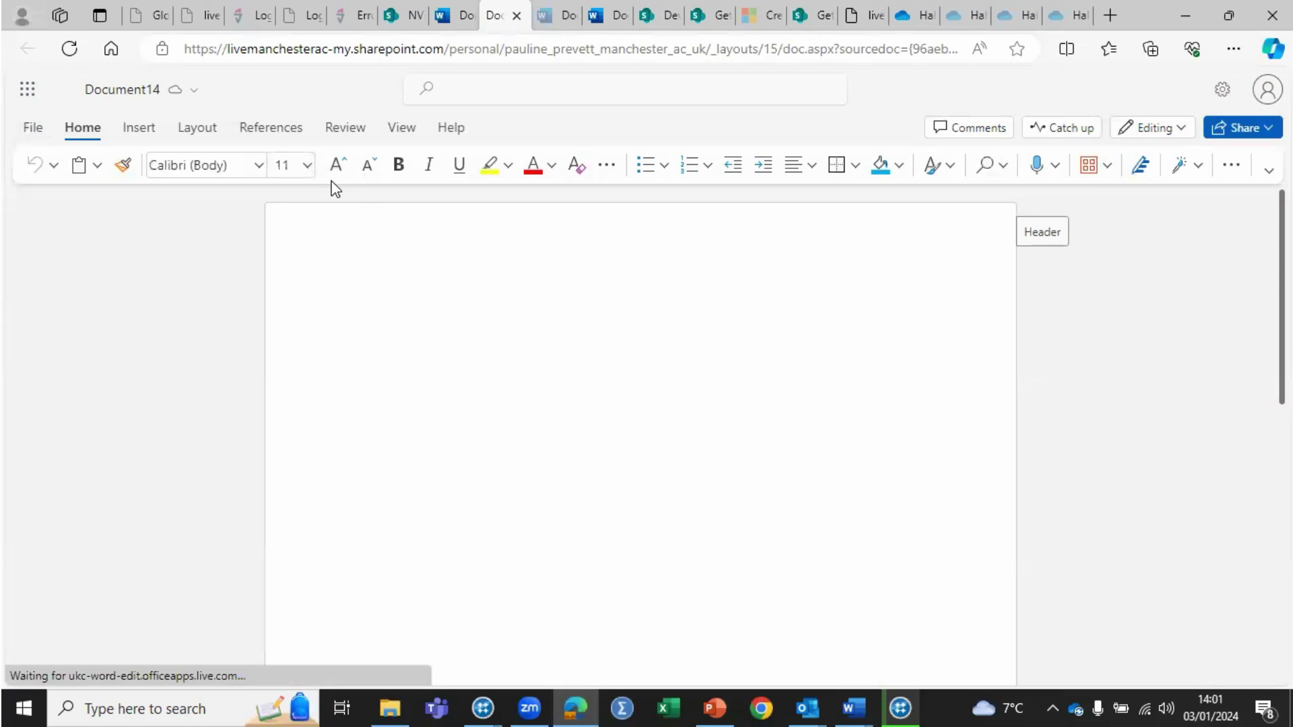
left_click(1057, 168)
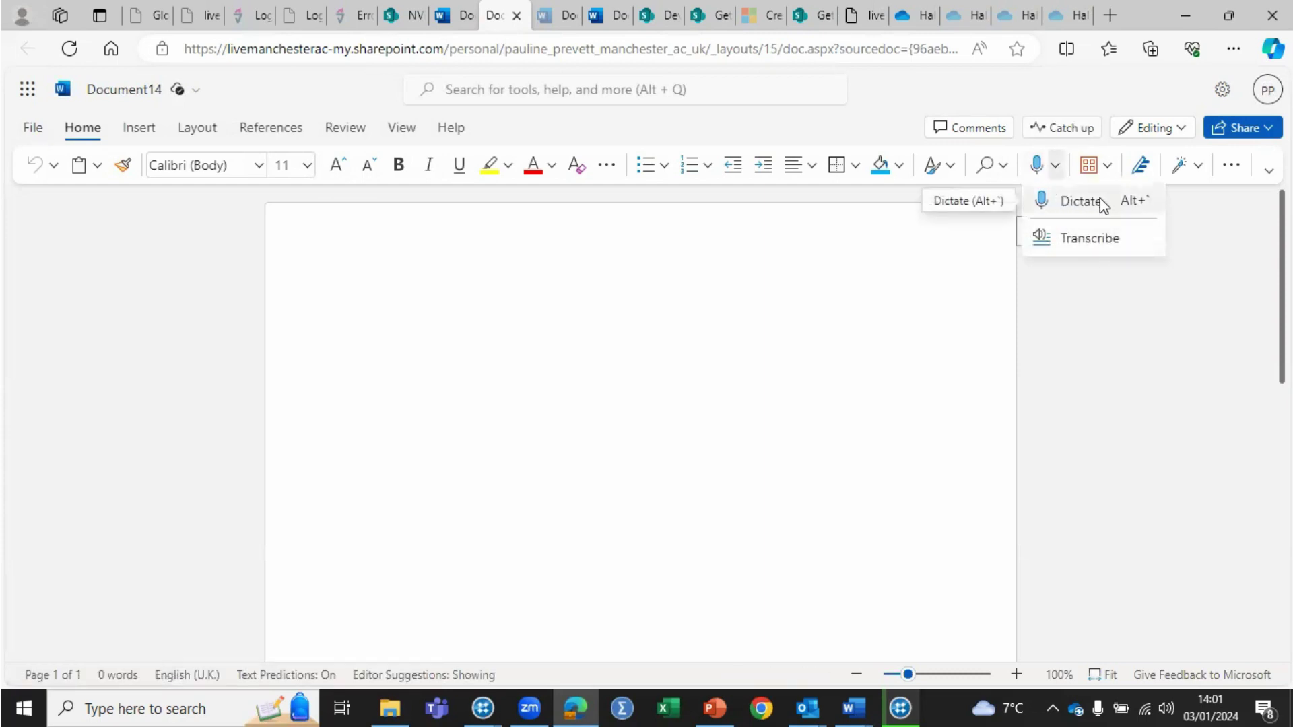
left_click(1086, 239)
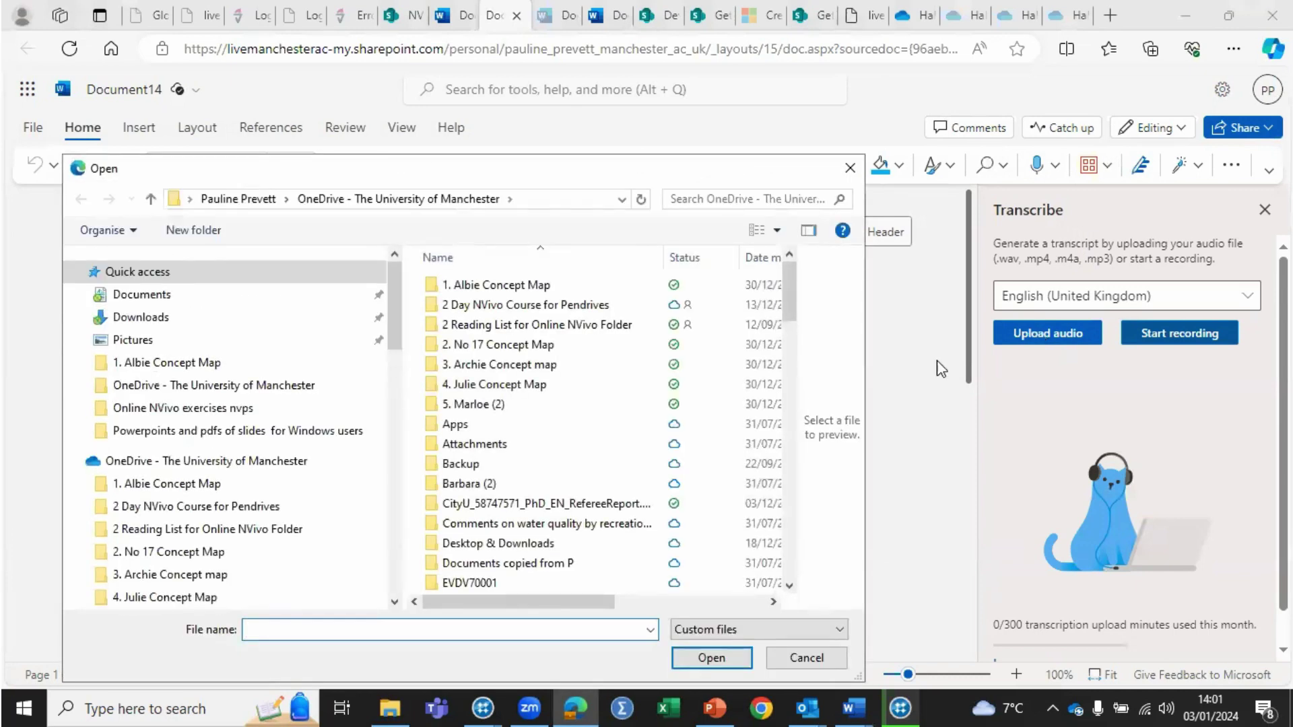
left_click(148, 327)
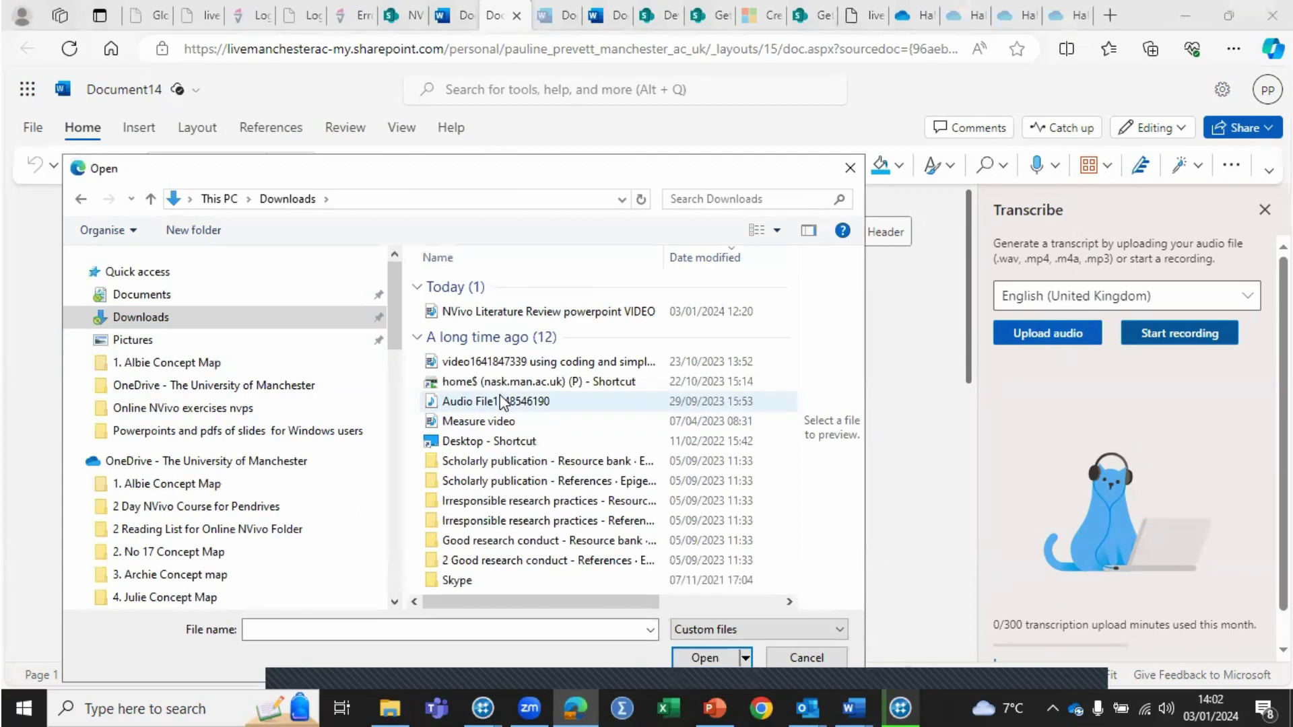
left_click(712, 662)
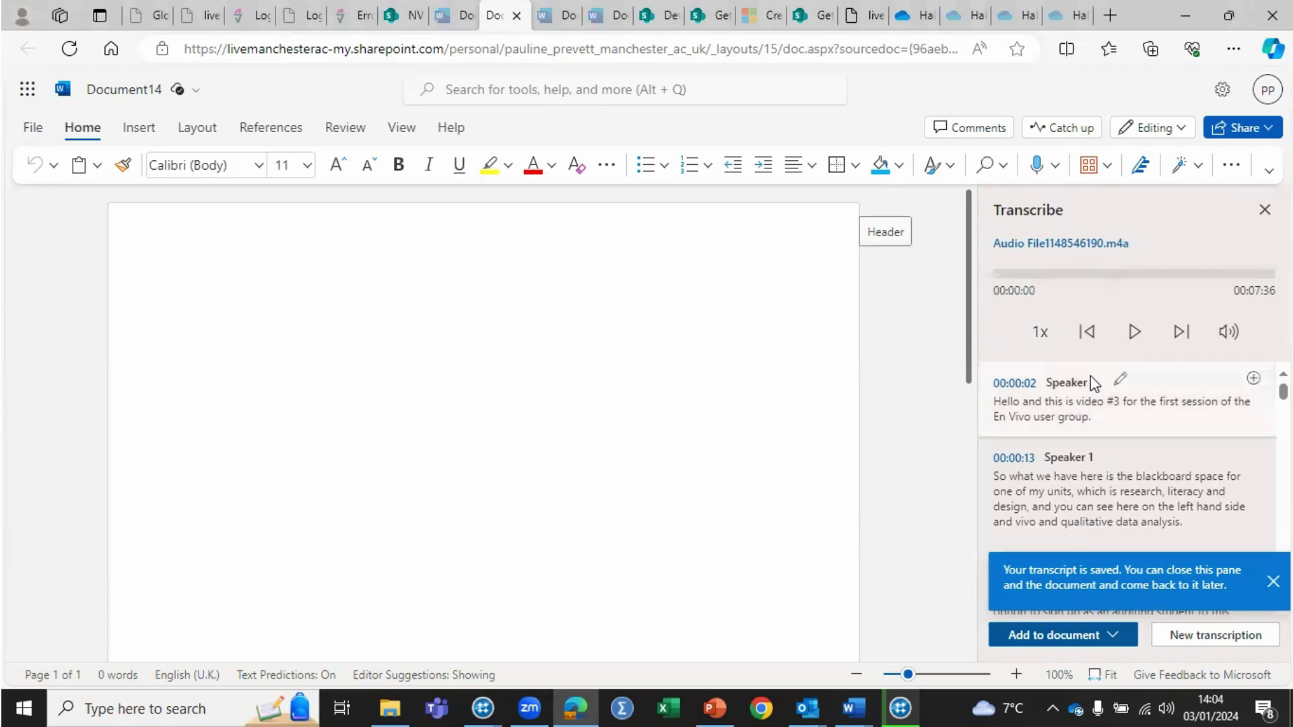
left_click(1048, 635)
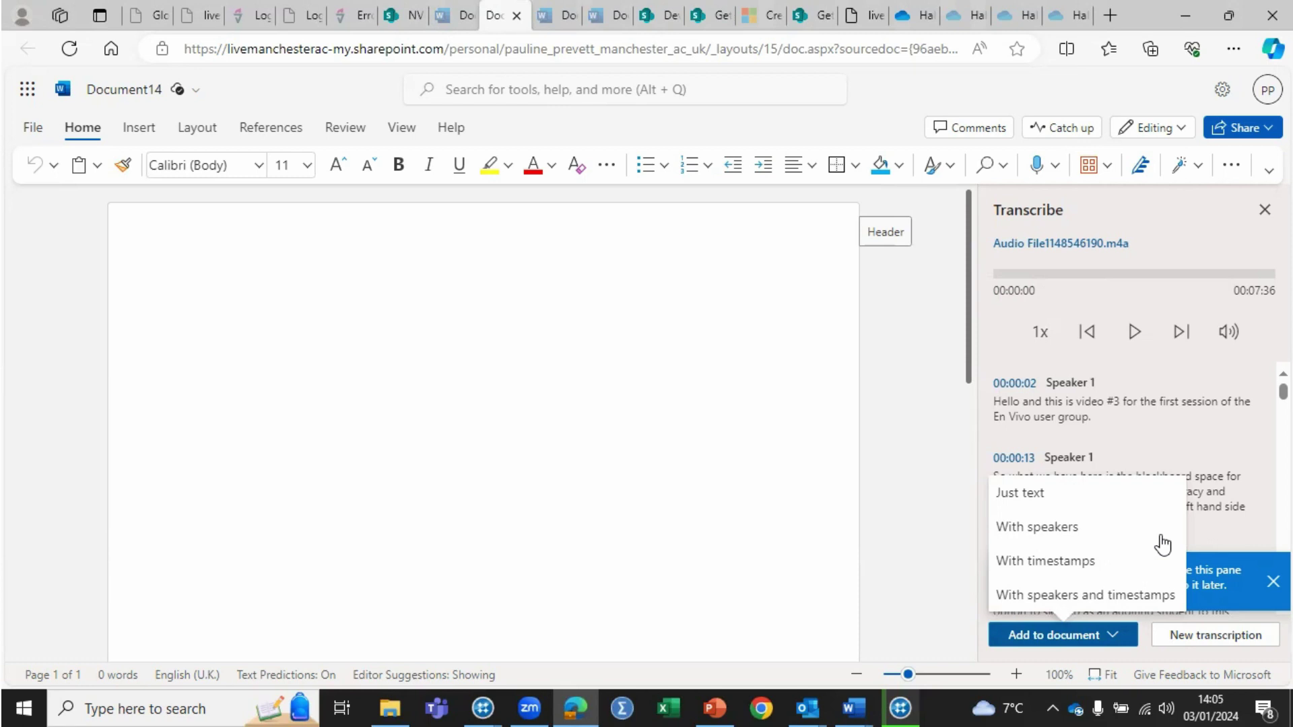
left_click(1067, 532)
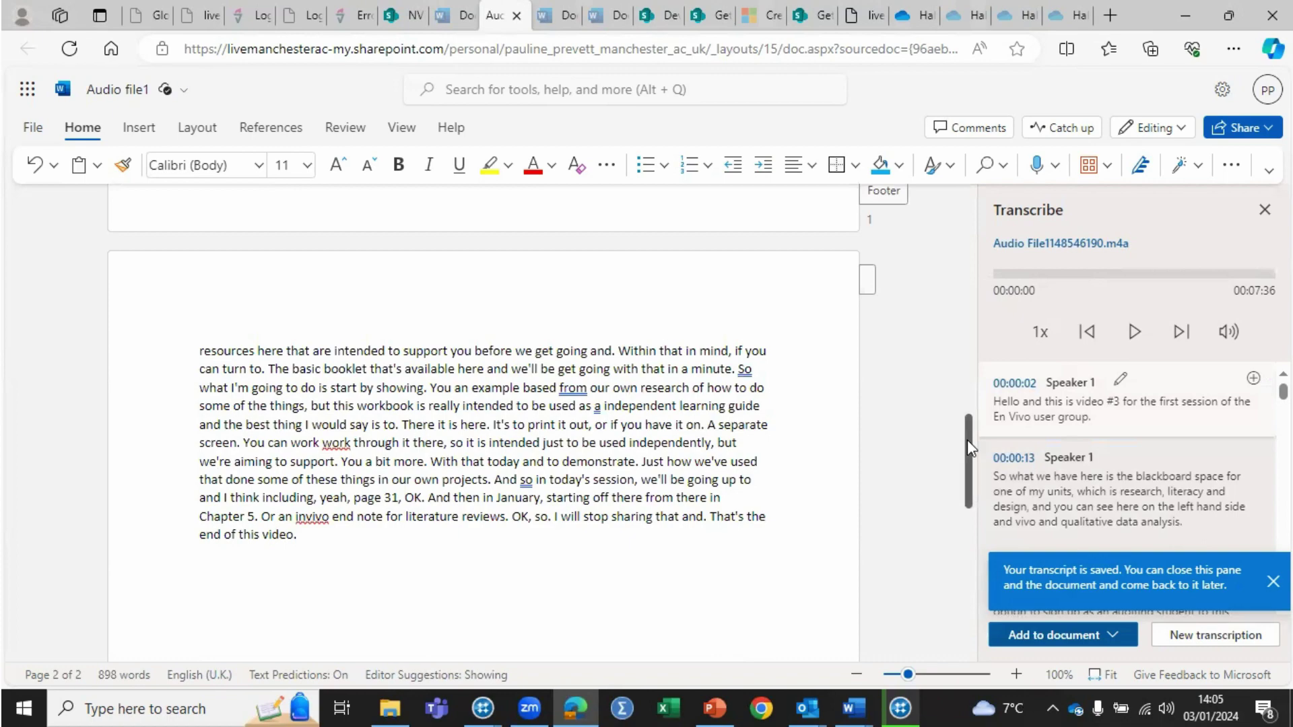
Step: Look through the inserted transcript and correct "En Vivo" to "NVivo" in its first sentence
left_click_drag(967, 439, 917, 196)
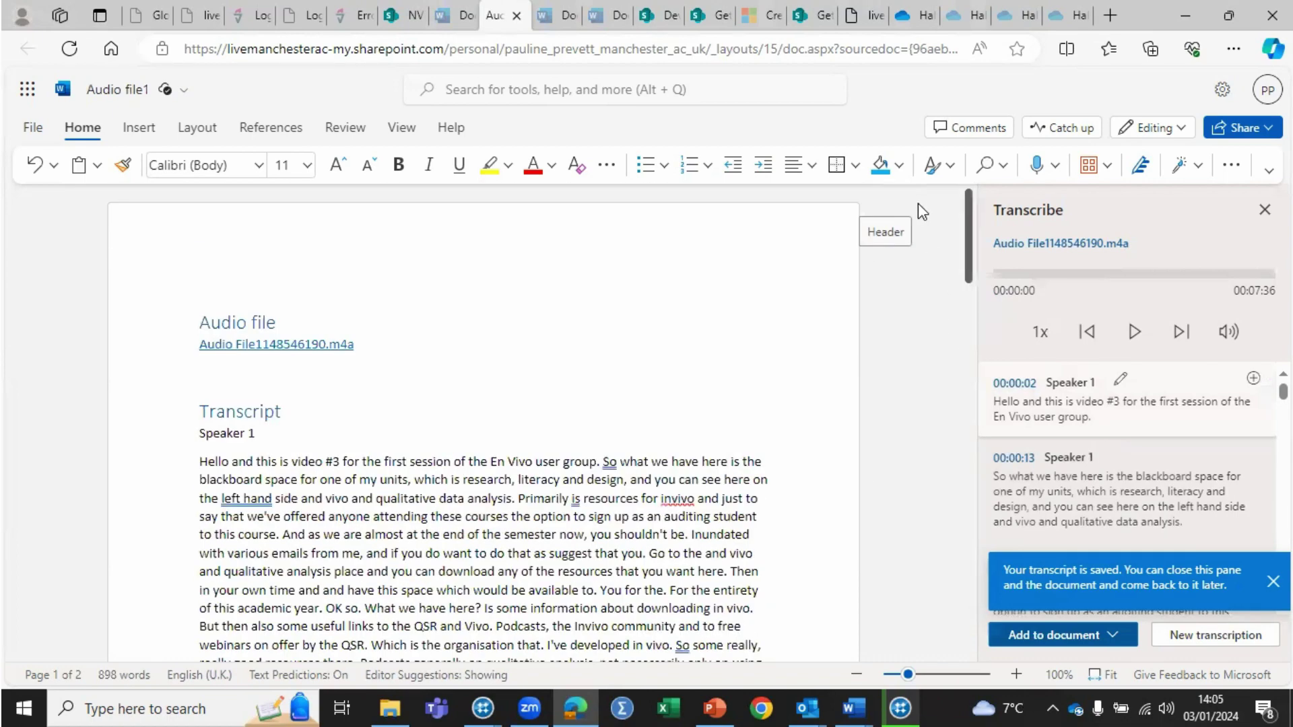
scroll(919, 219, "down", 5)
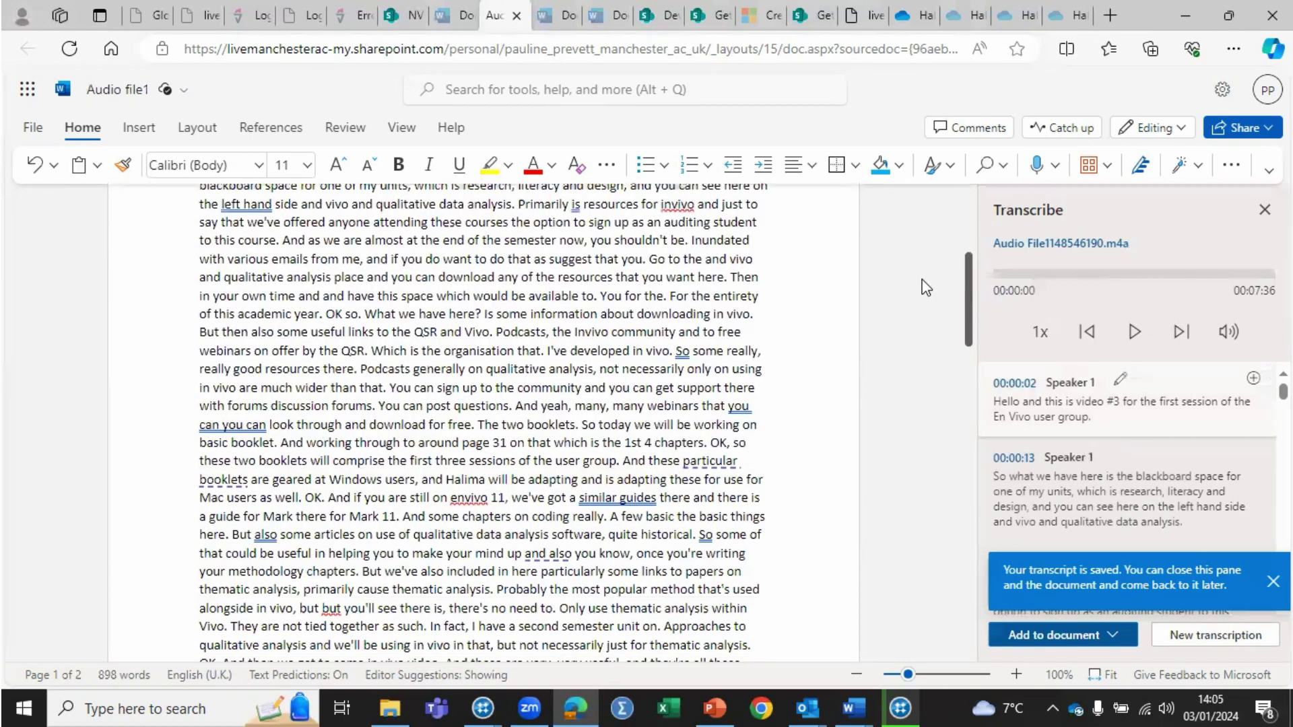
scroll(915, 256, "up", 4)
scroll(913, 269, "down", 7)
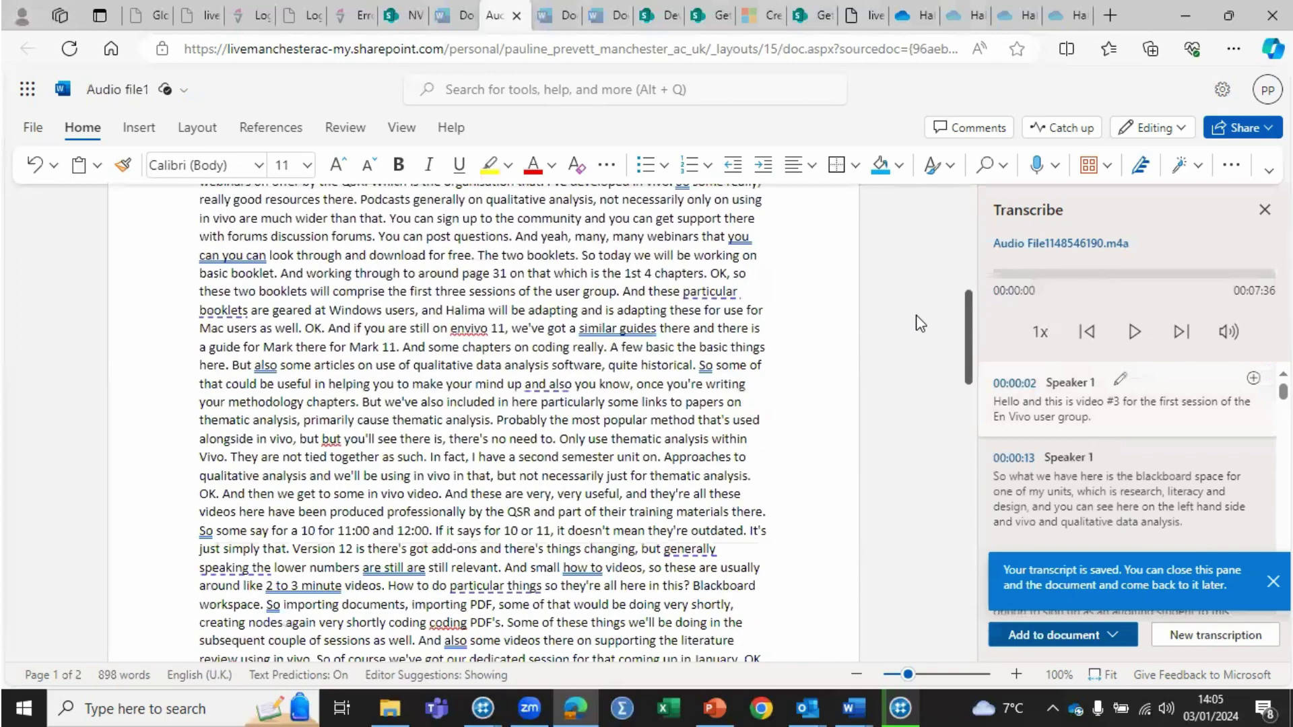
scroll(915, 314, "down", 10)
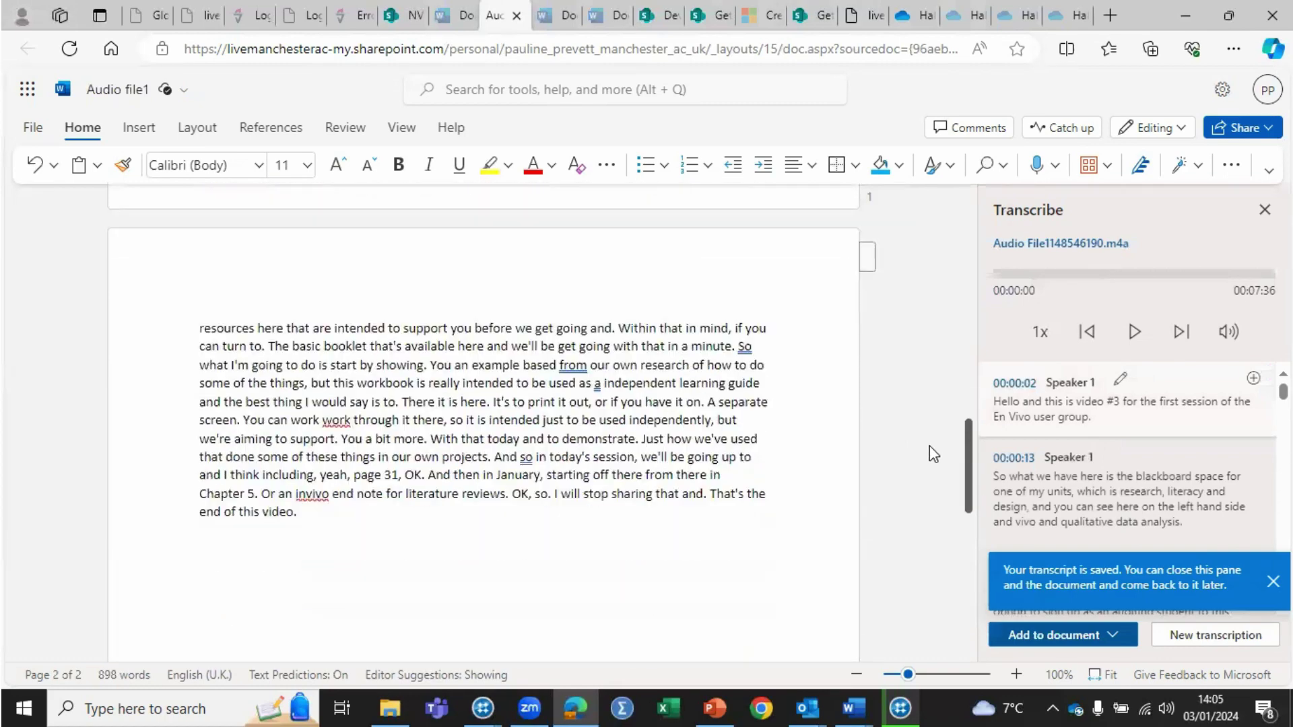
scroll(929, 452, "up", 12)
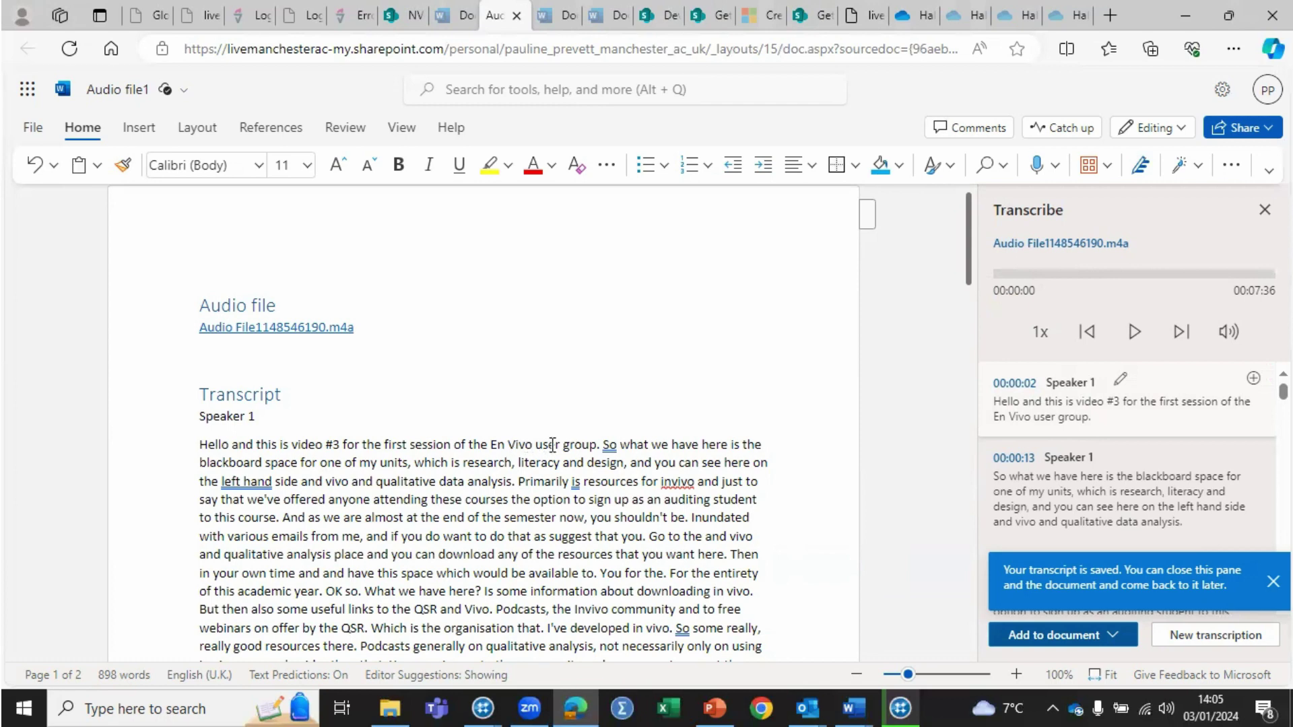
double_click(501, 443)
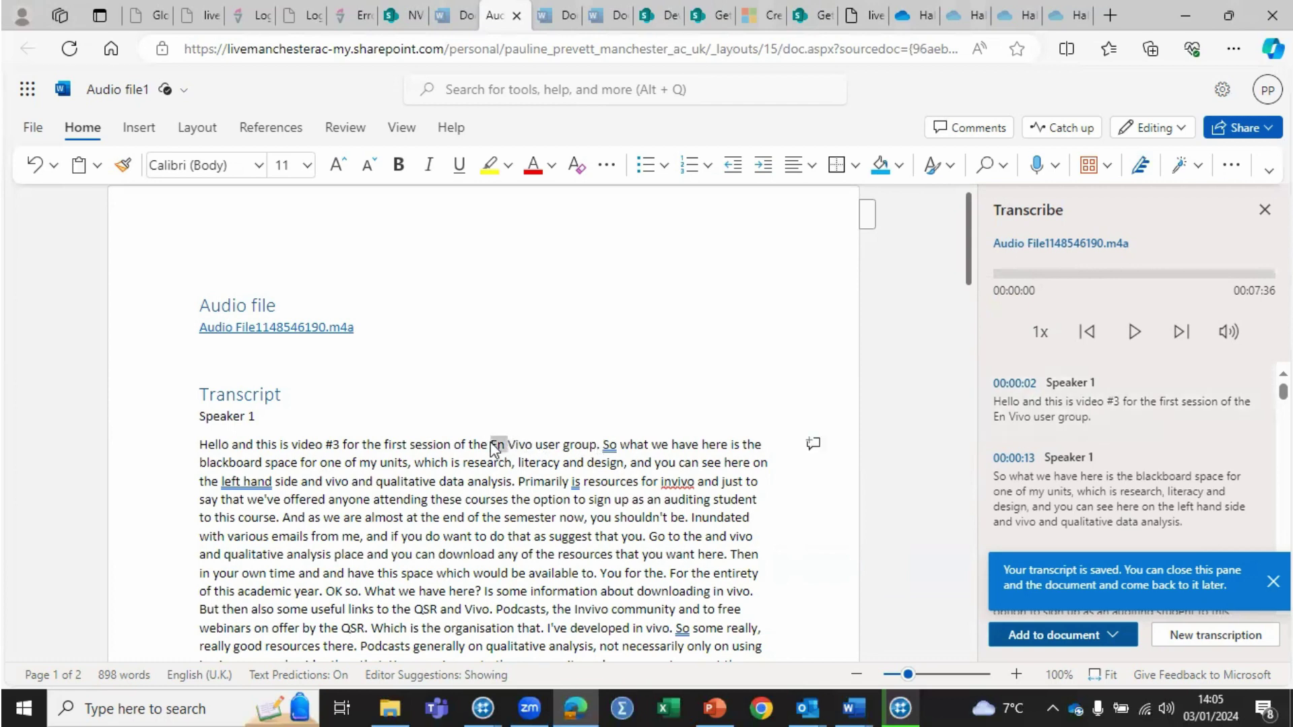
type("N")
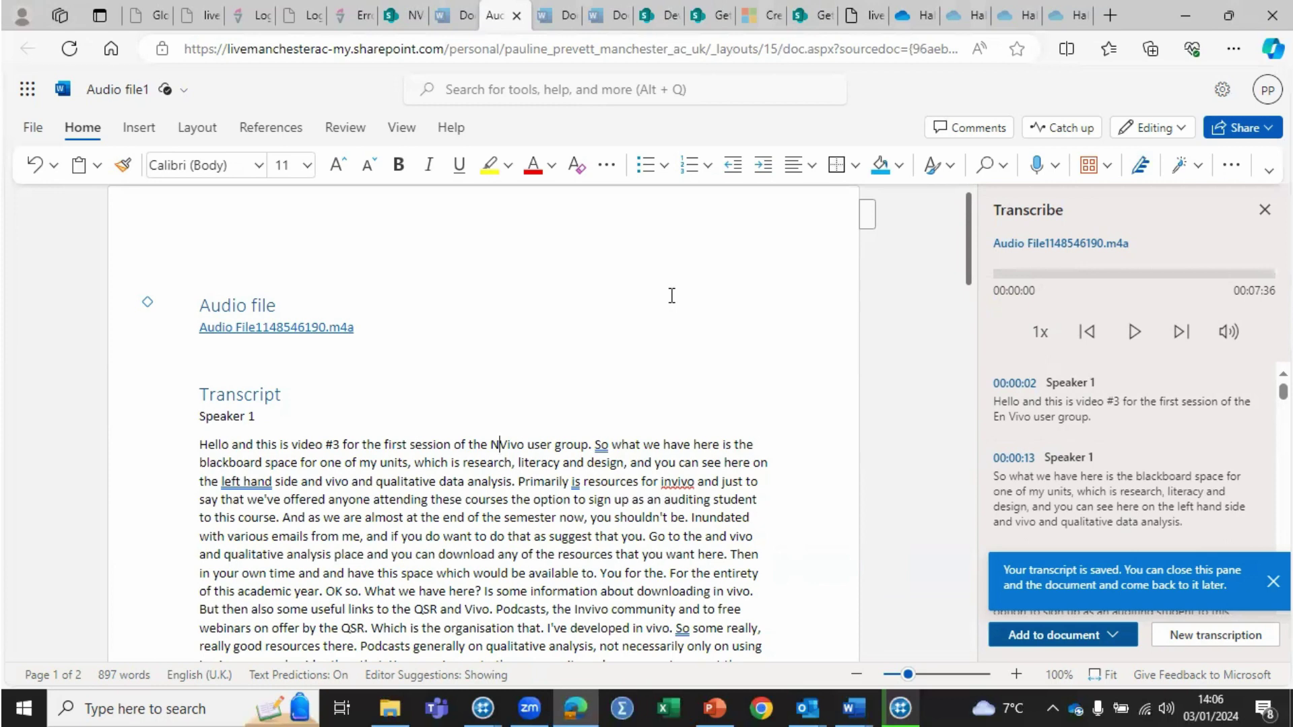
Step: Switch to interview transcript no. 4 in desktop Word and examine its heading details and Q/A speaker layout
left_click(865, 705)
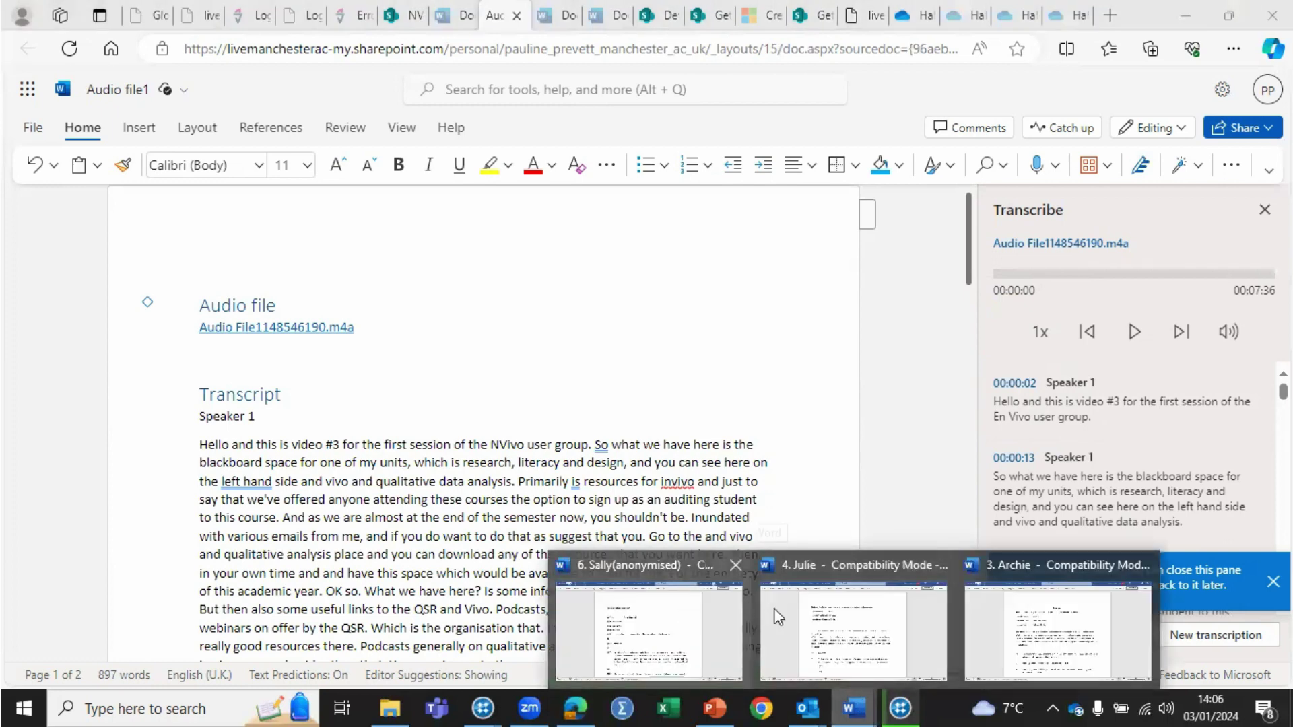
left_click(775, 613)
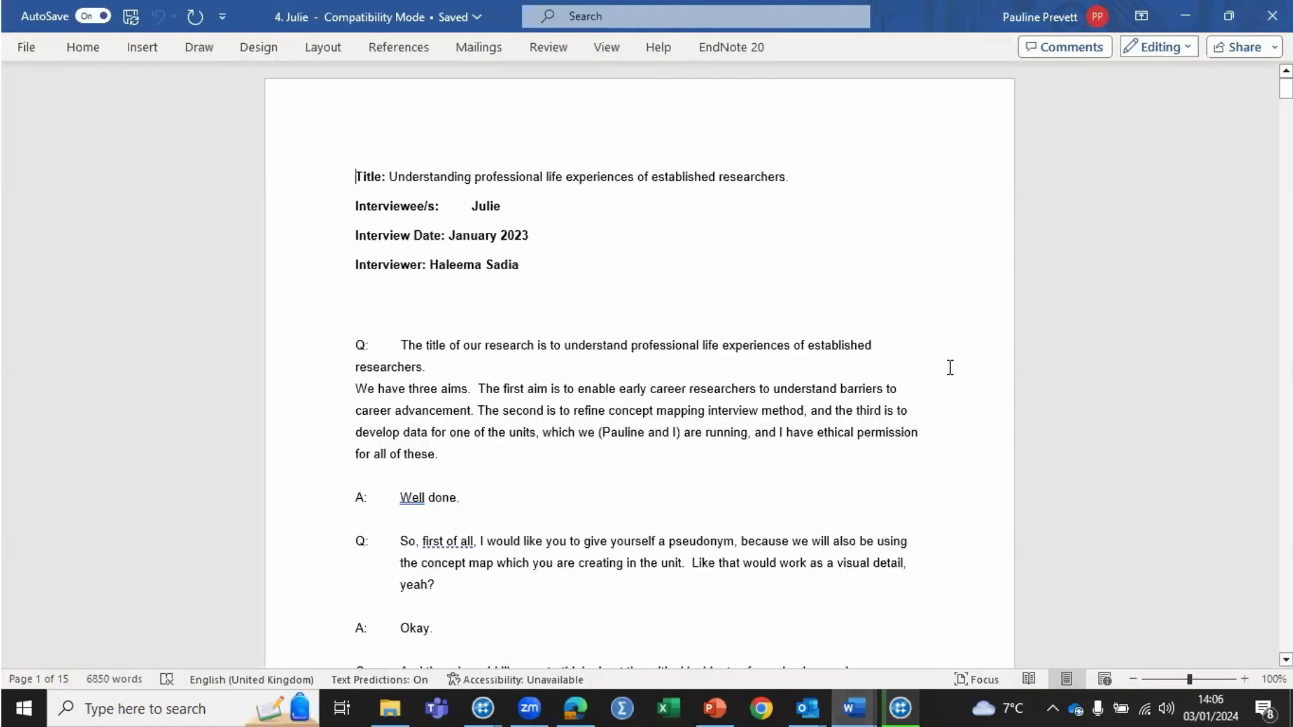
left_click_drag(1285, 88, 1285, 95)
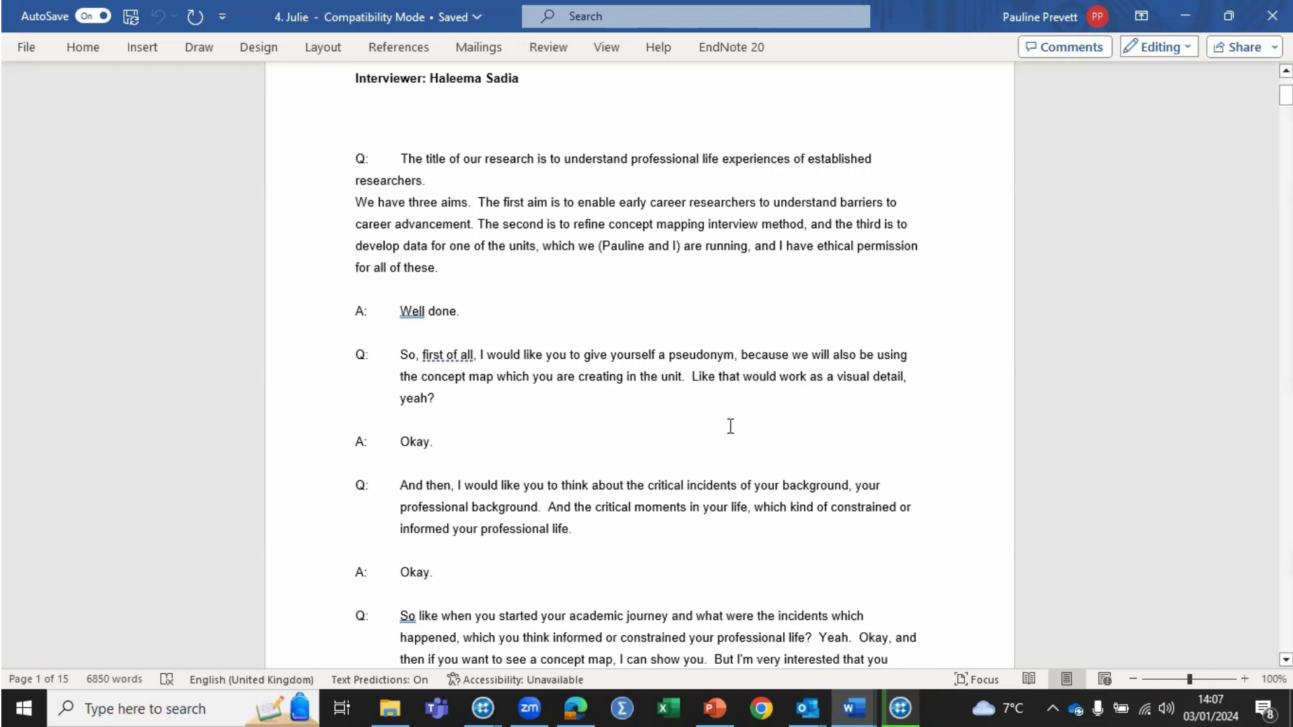
Step: Switch to interview transcript no. 3 and replace all occurrences of the speaker label "A:" with "B:"
mouse_move(866, 706)
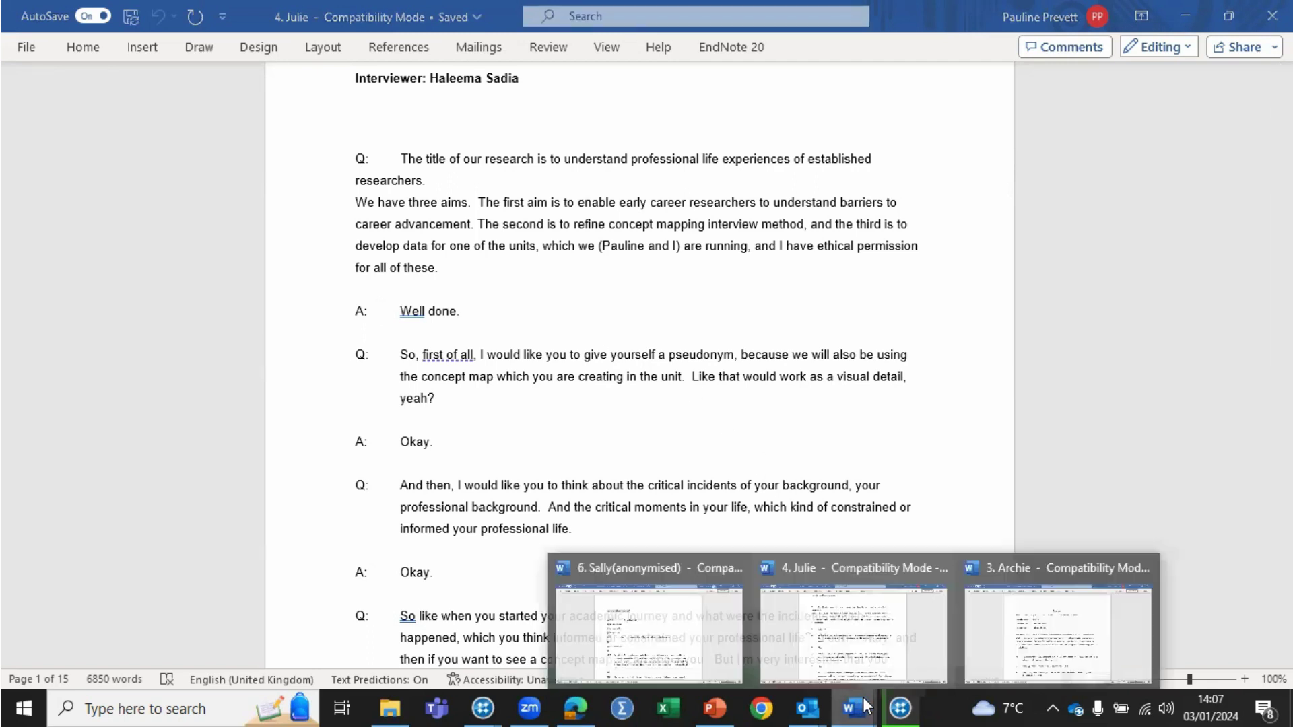
left_click(1034, 630)
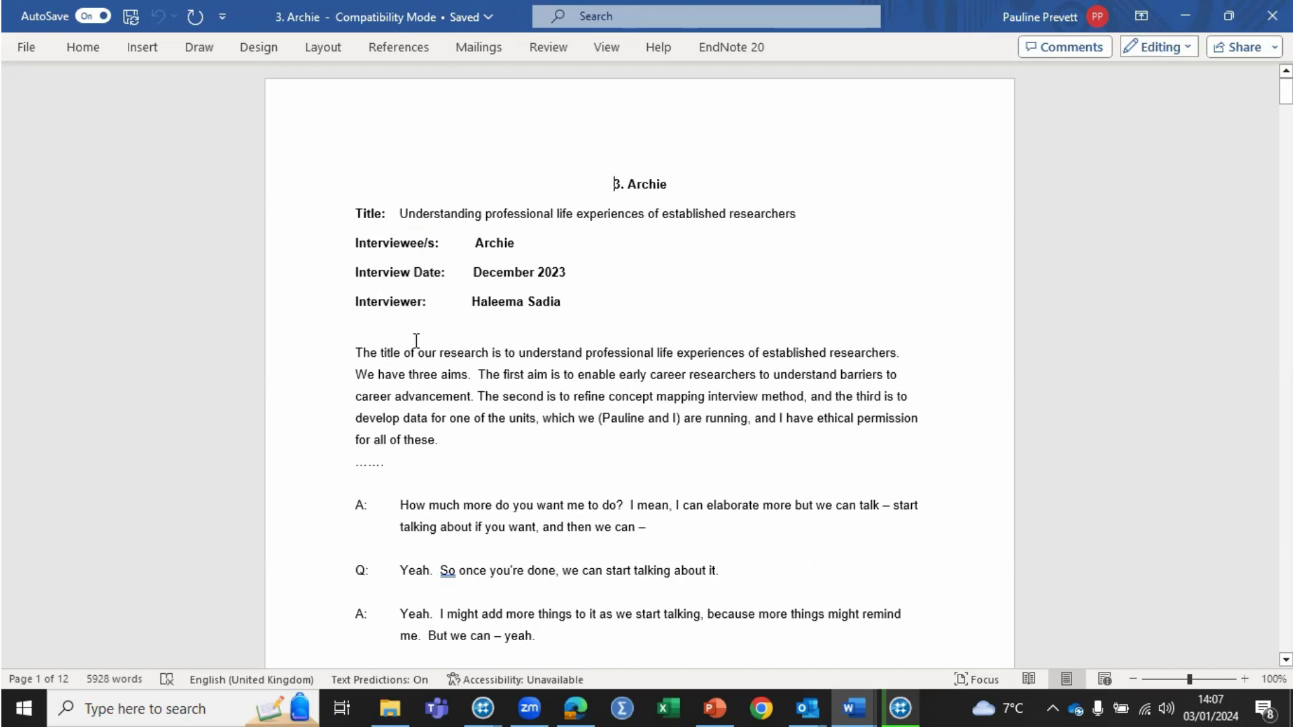
key("ctrl+h")
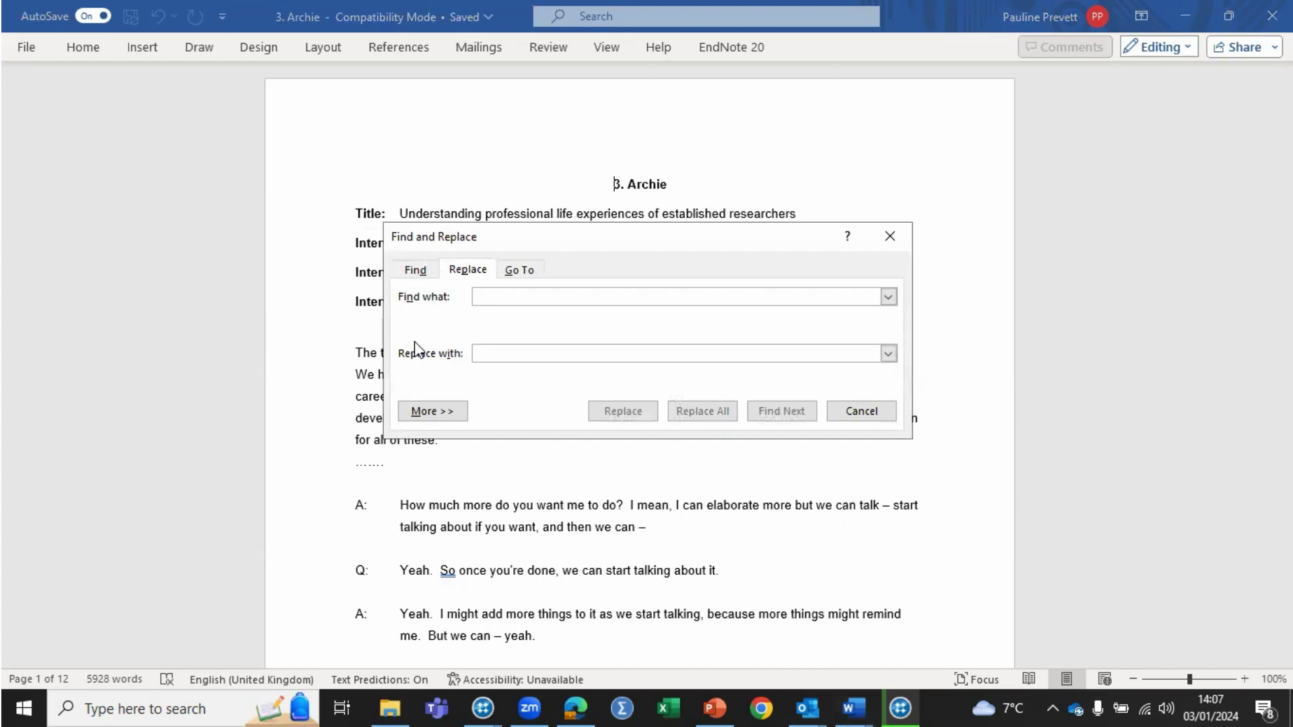
type("A")
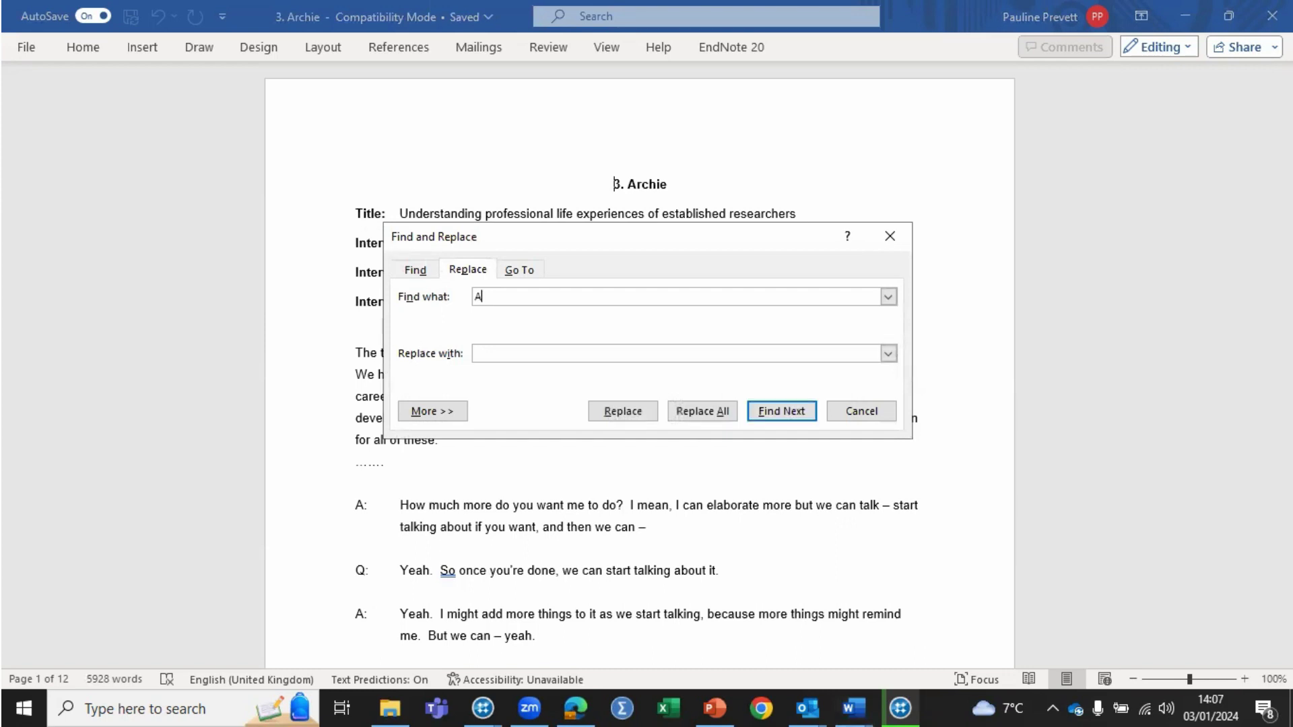
type(":")
left_click(494, 354)
type("B:")
left_click(717, 414)
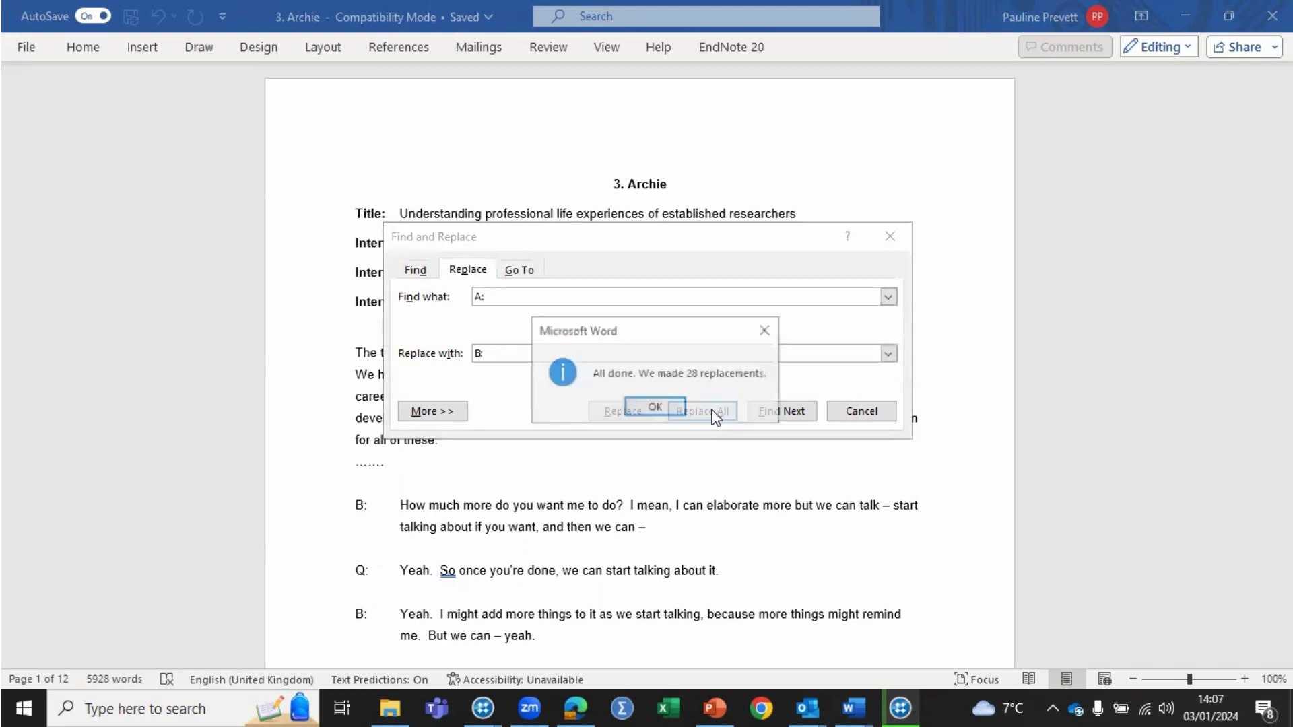
left_click(651, 407)
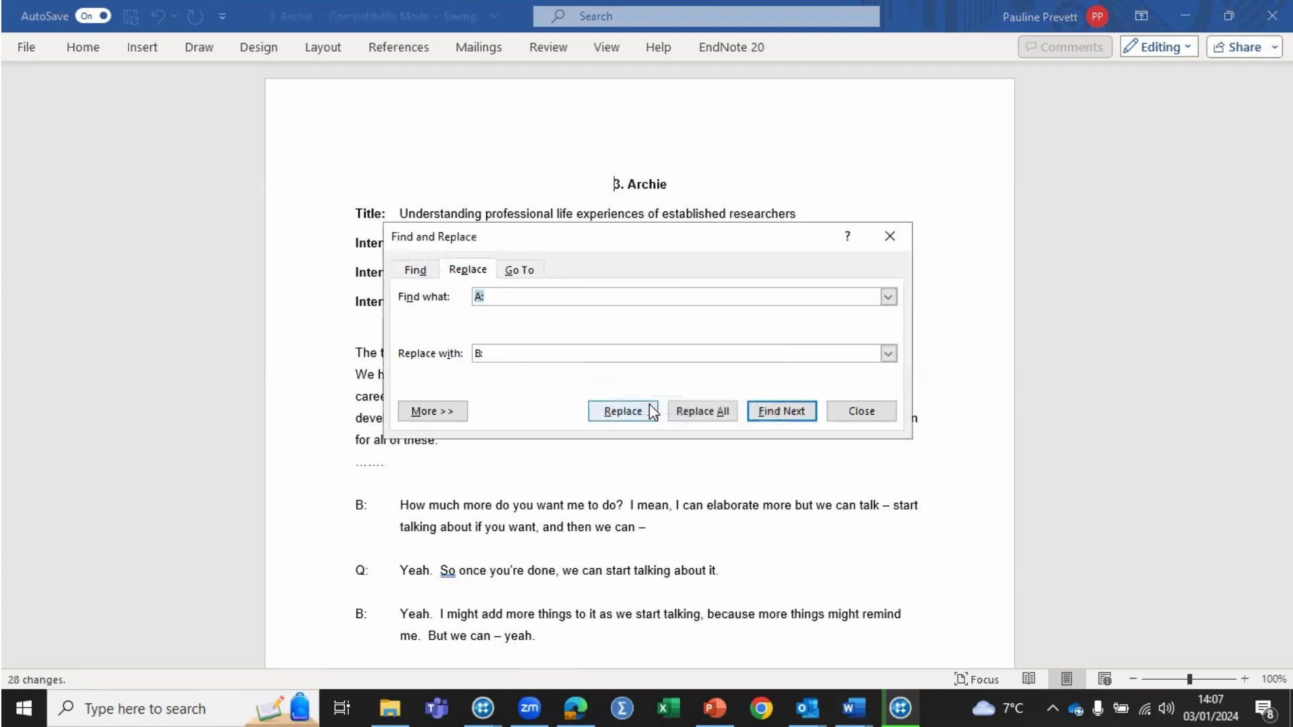
left_click(897, 230)
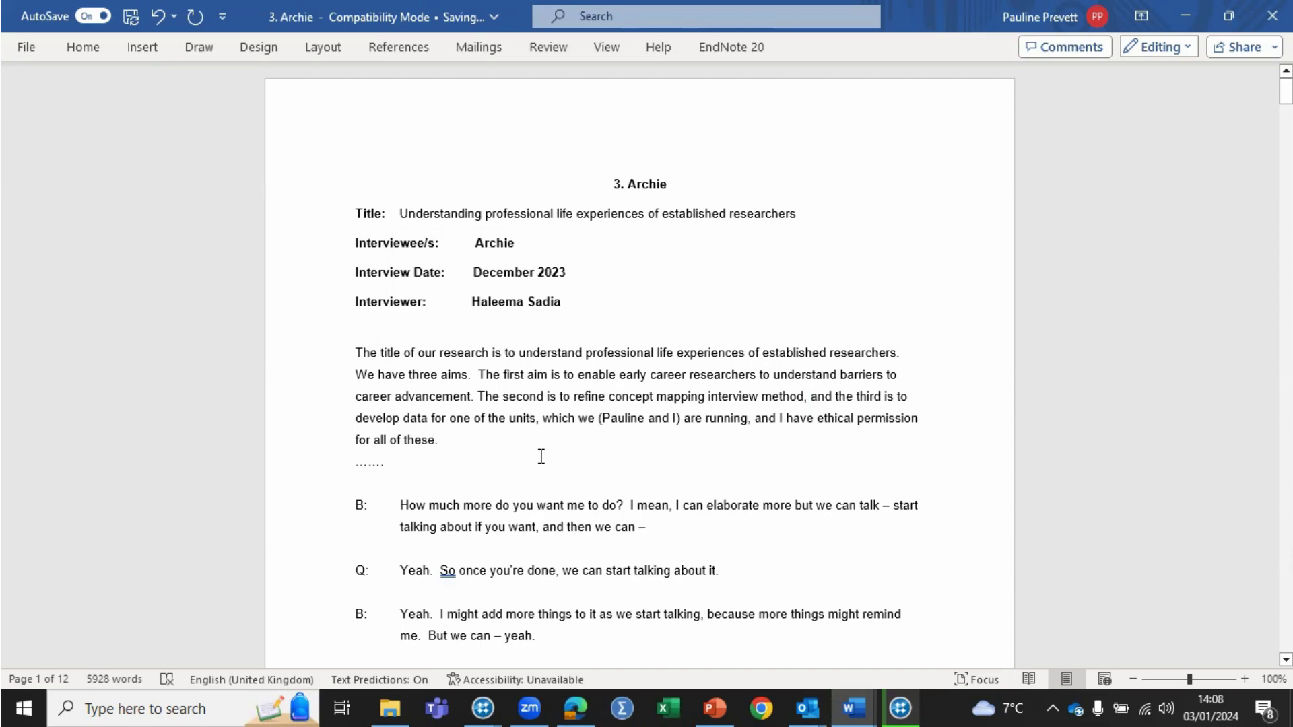
left_click_drag(1285, 91, 1285, 100)
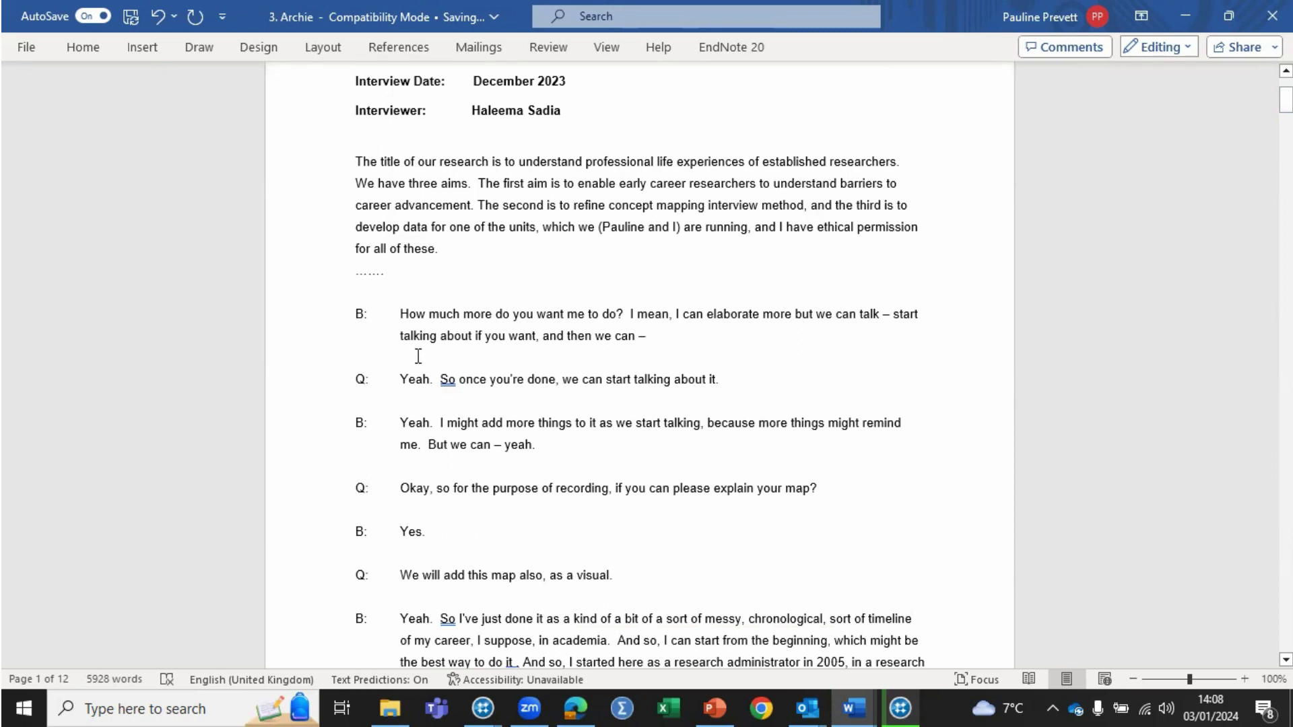